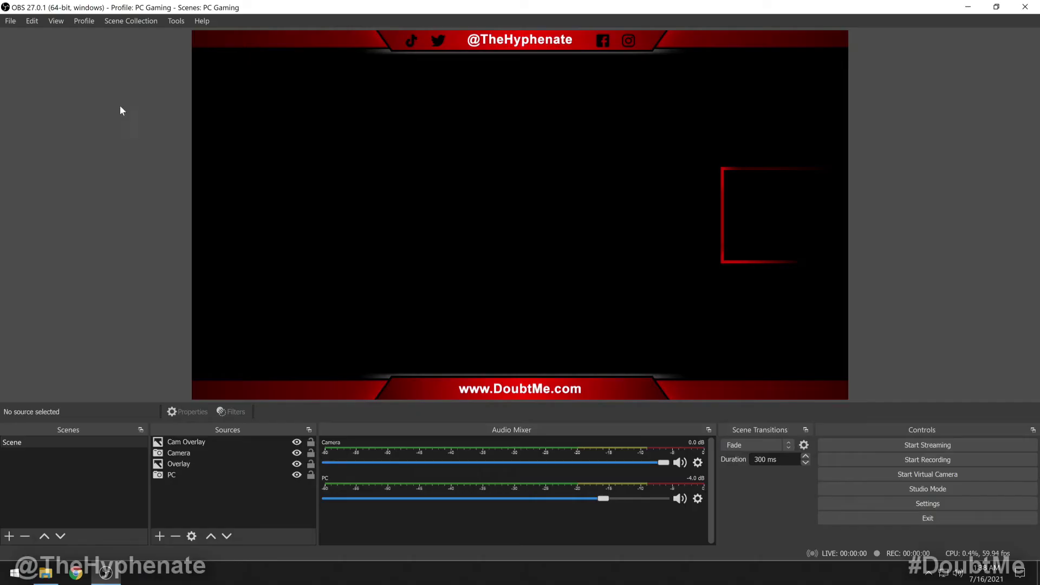
- Export the current PC Gaming profile to the Gaming folder on New Volume
click(87, 20)
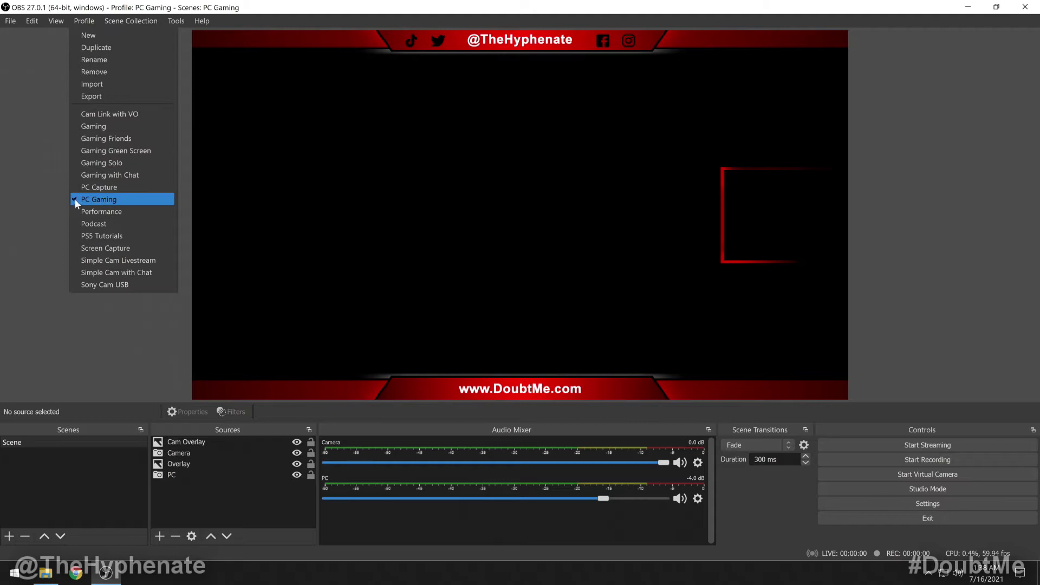
click(100, 95)
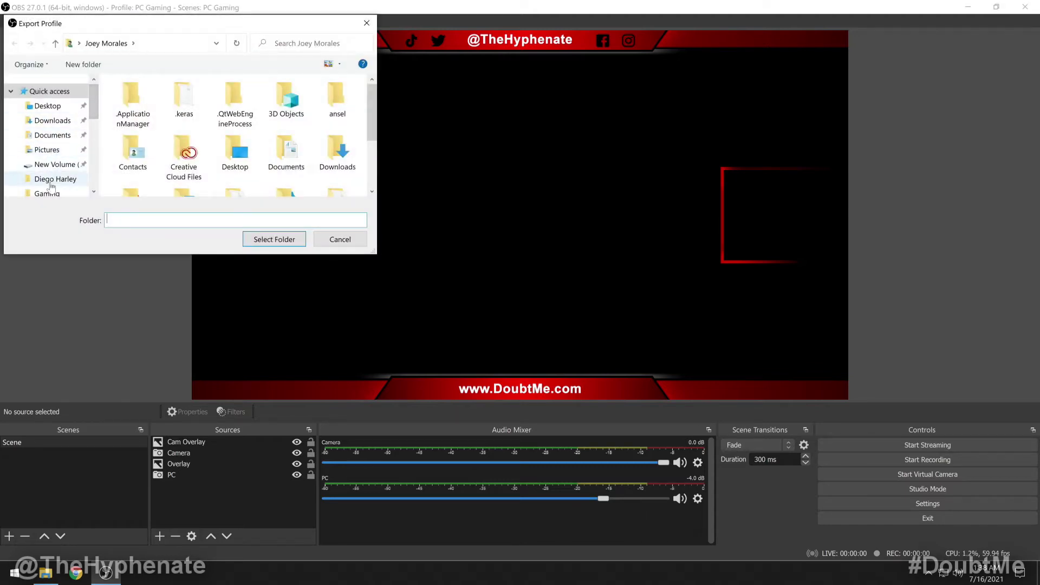
click(49, 194)
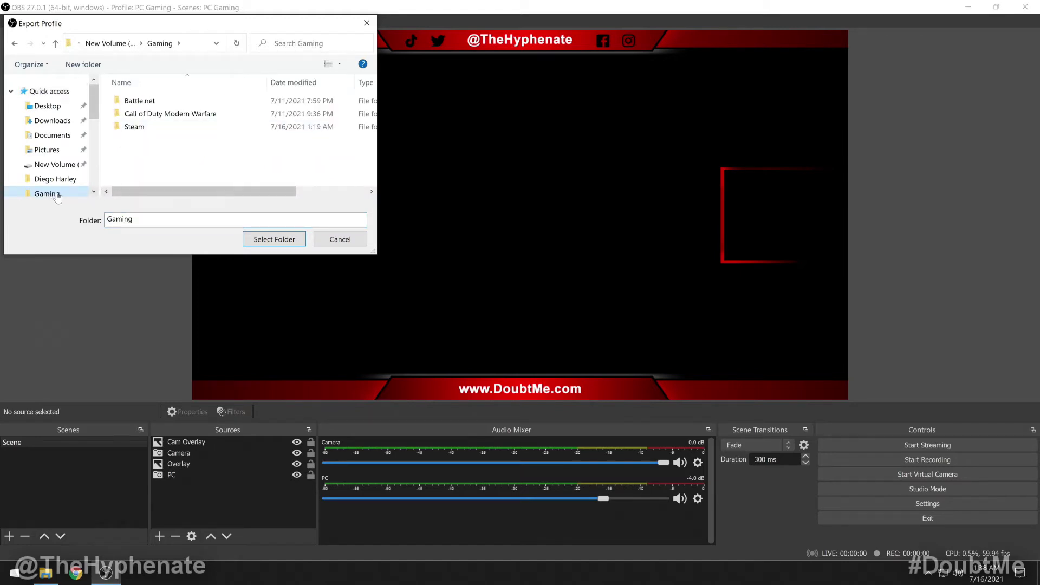
click(263, 241)
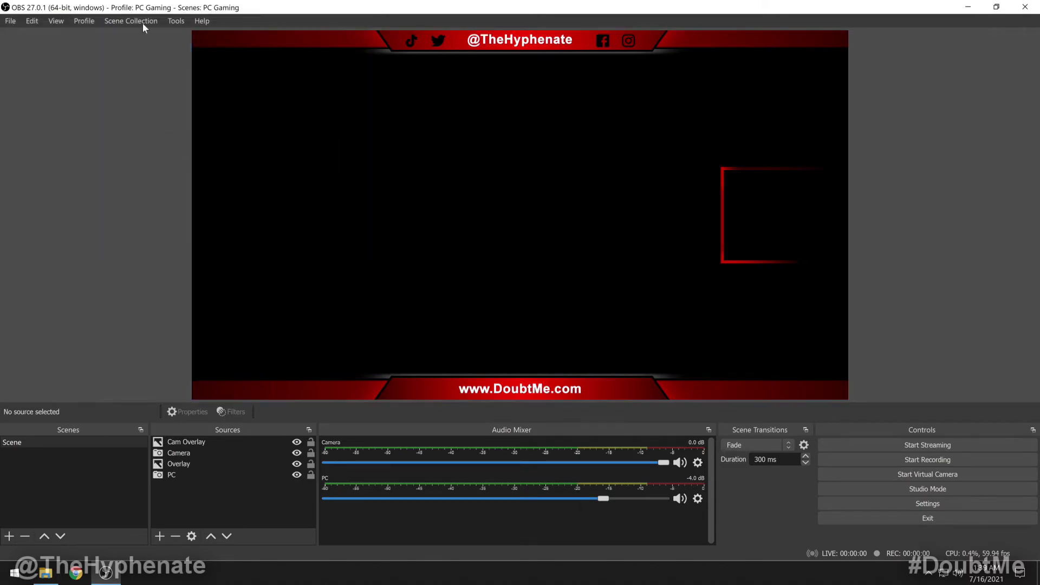
click(44, 576)
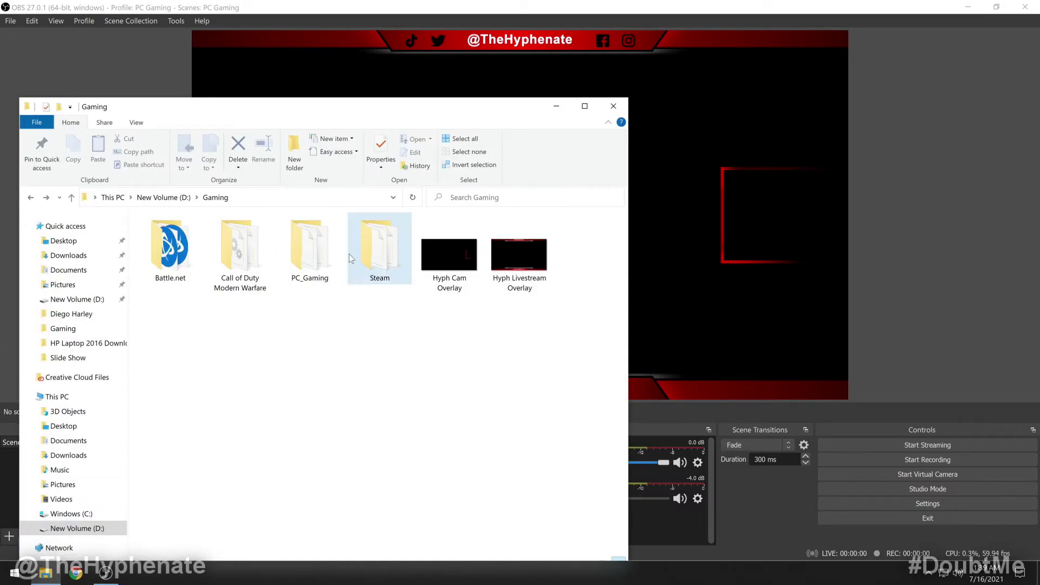
mouse_move(314, 250)
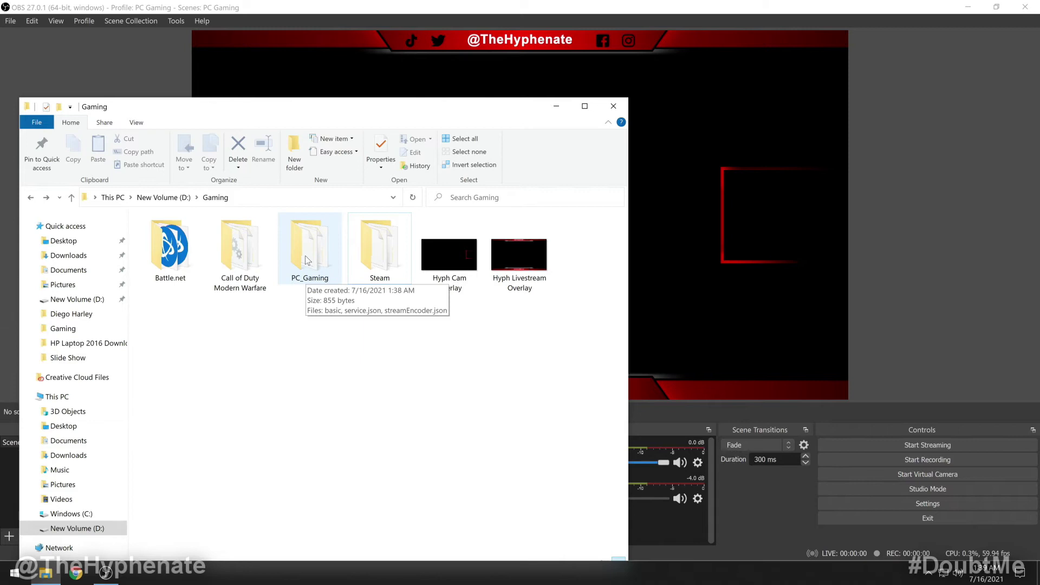
double_click(304, 256)
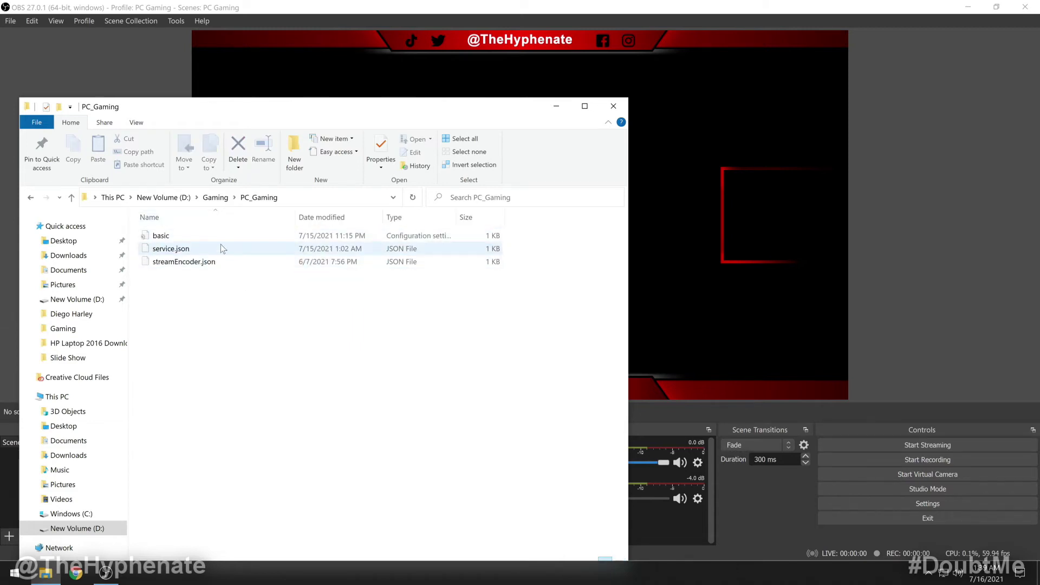
click(132, 93)
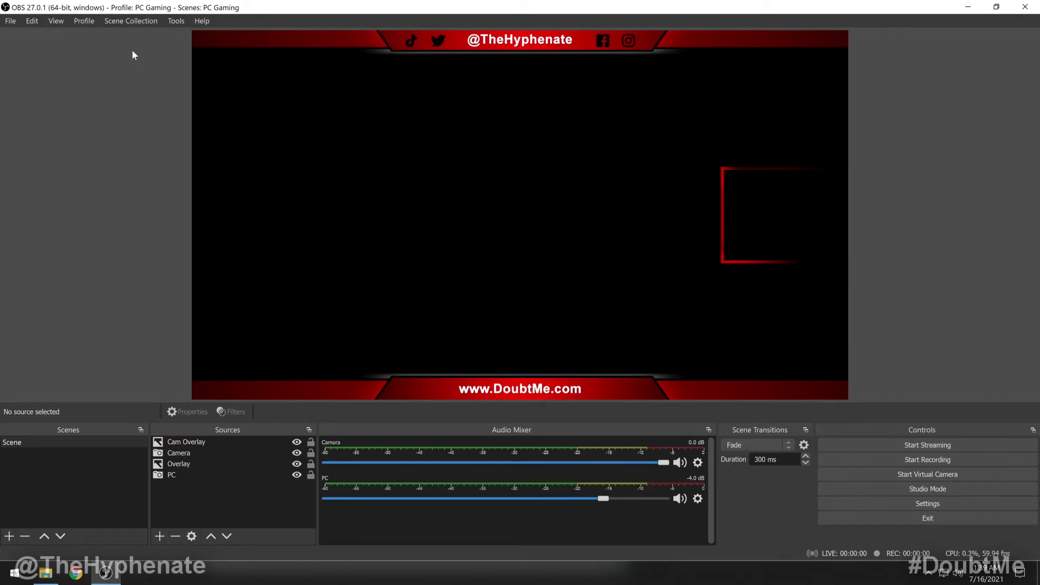
- Save the PC Gaming scene collection export as PC_Gaming.json in the Gaming folder
click(130, 21)
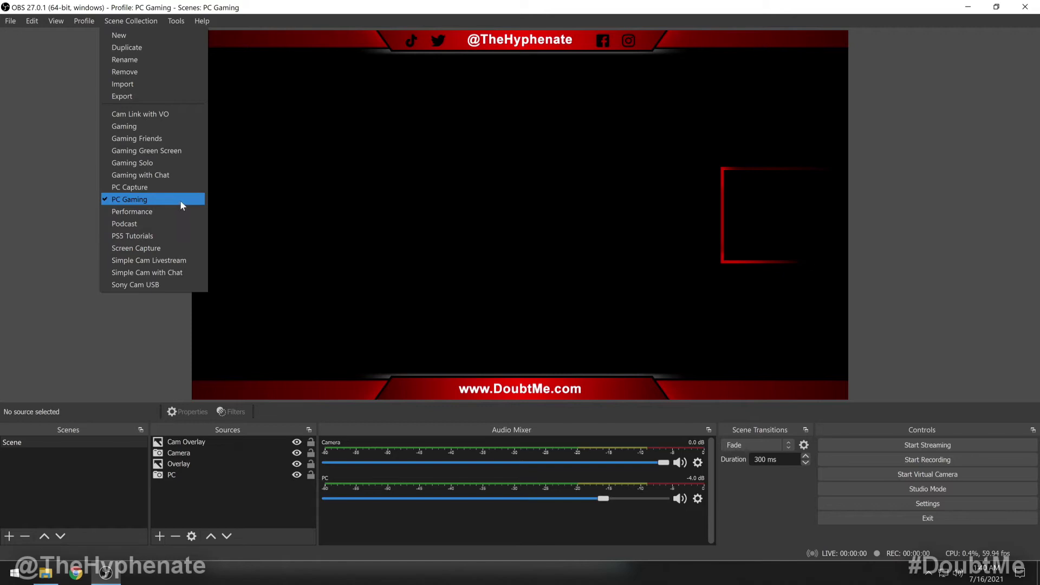
click(129, 97)
scroll(61, 123, down, 1)
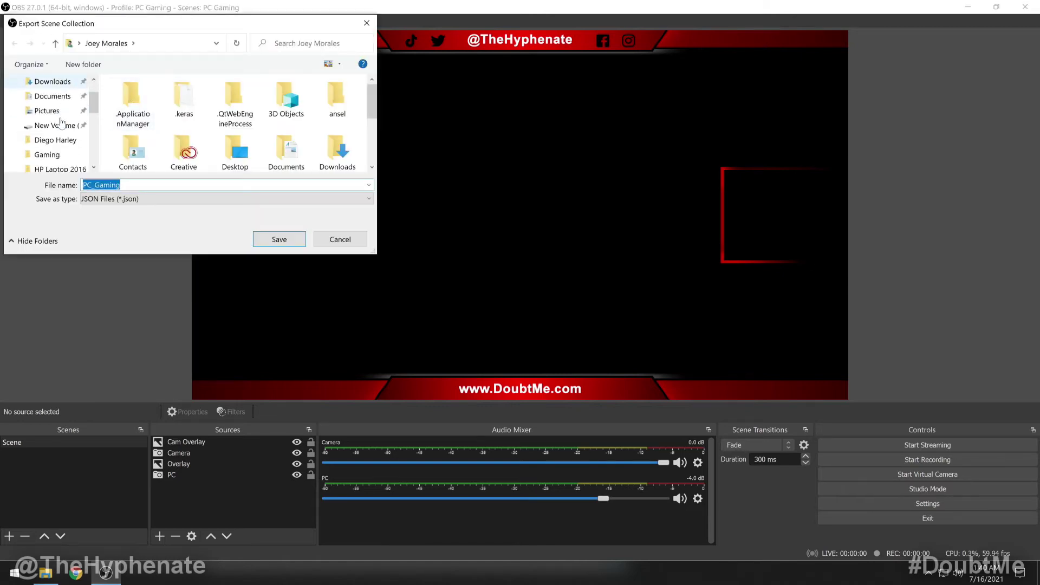
click(55, 157)
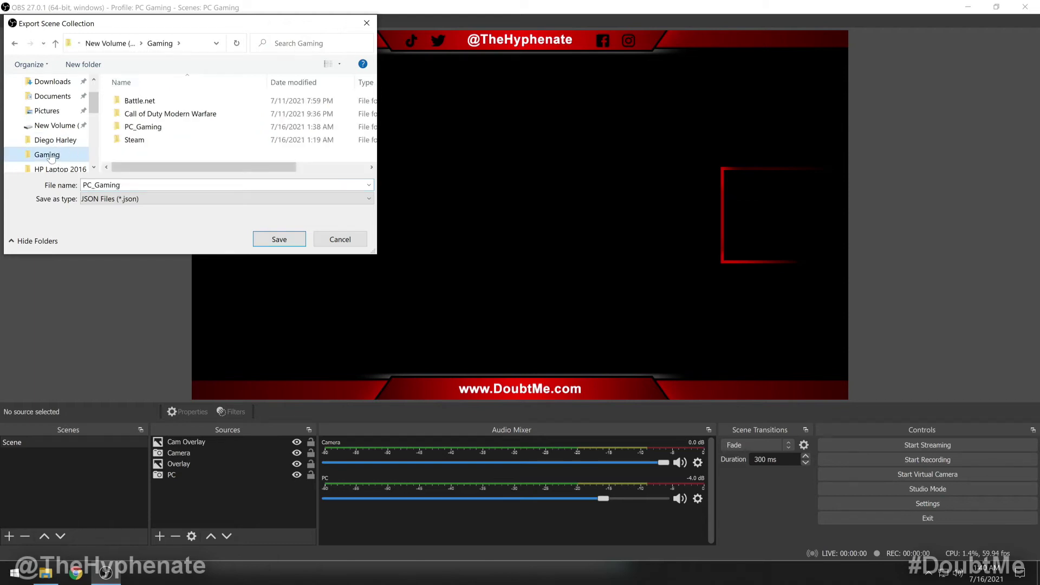
click(278, 239)
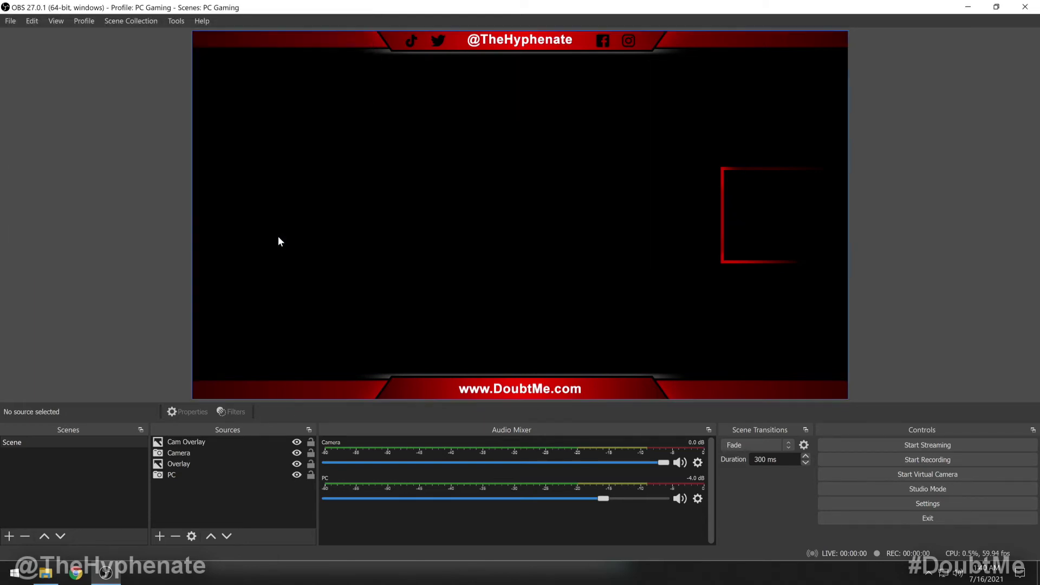
- In File Explorer, check the Gaming folder for the PC_Gaming folder and PC_Gaming.json
click(45, 573)
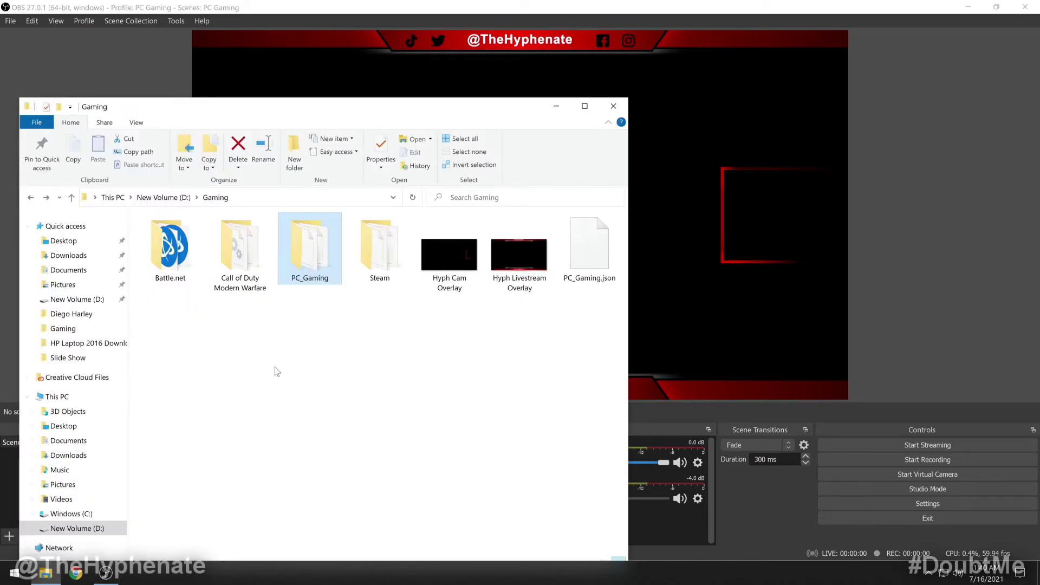
click(598, 251)
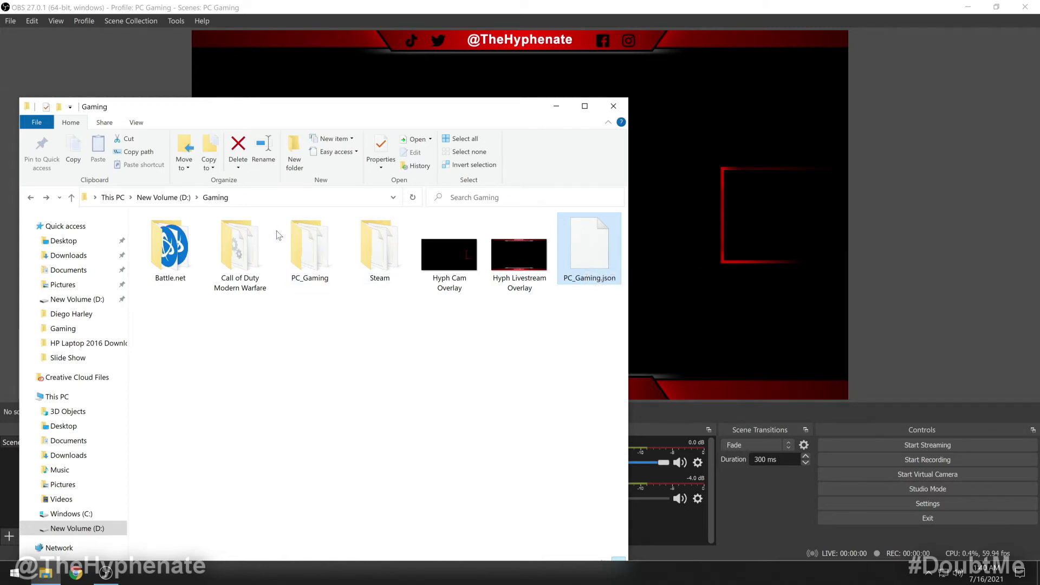
click(316, 250)
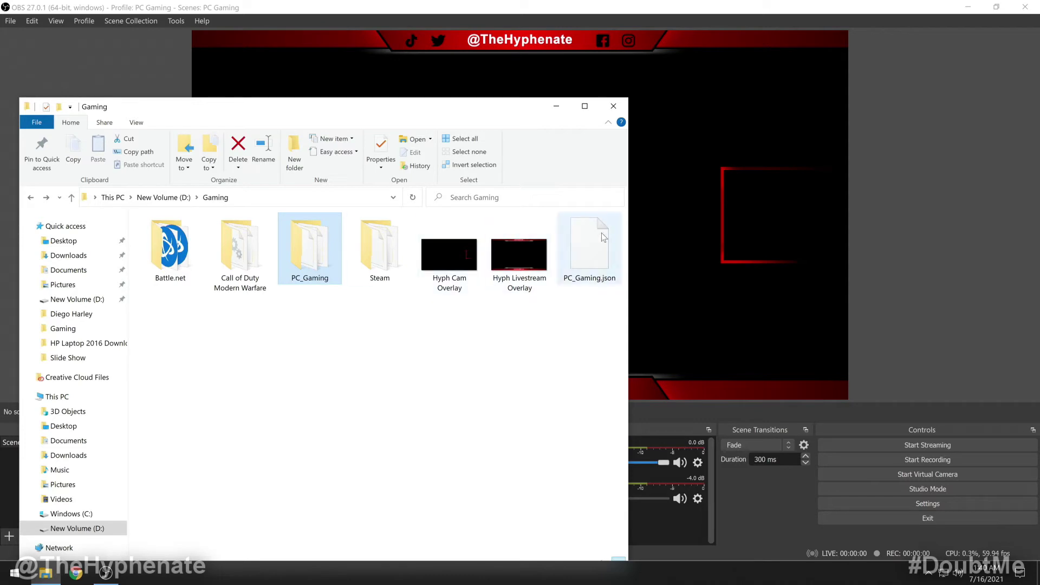
click(590, 259)
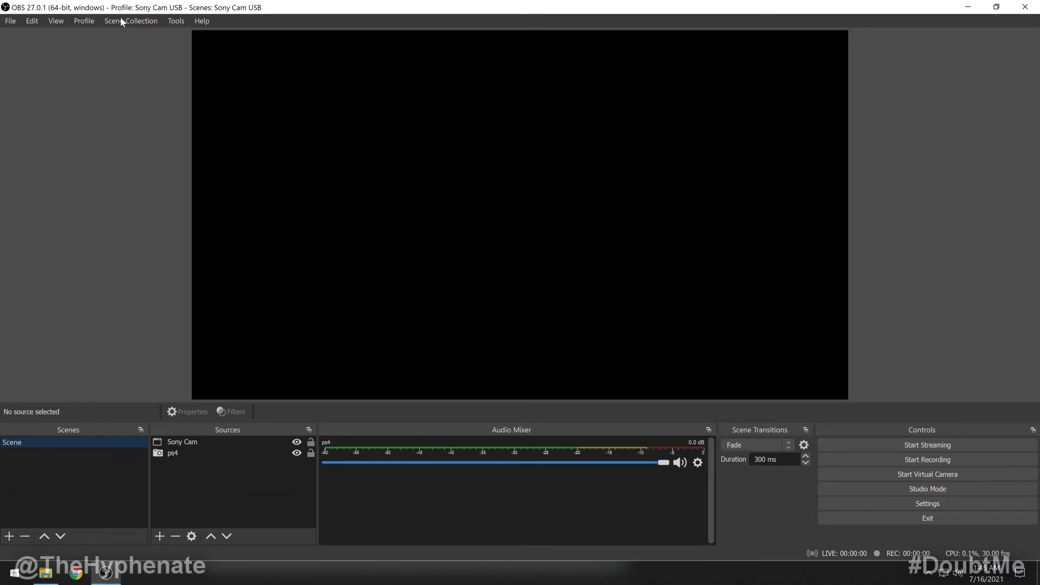
- Show the Profile menu, with Sony Cam USB checked as the active profile
click(84, 24)
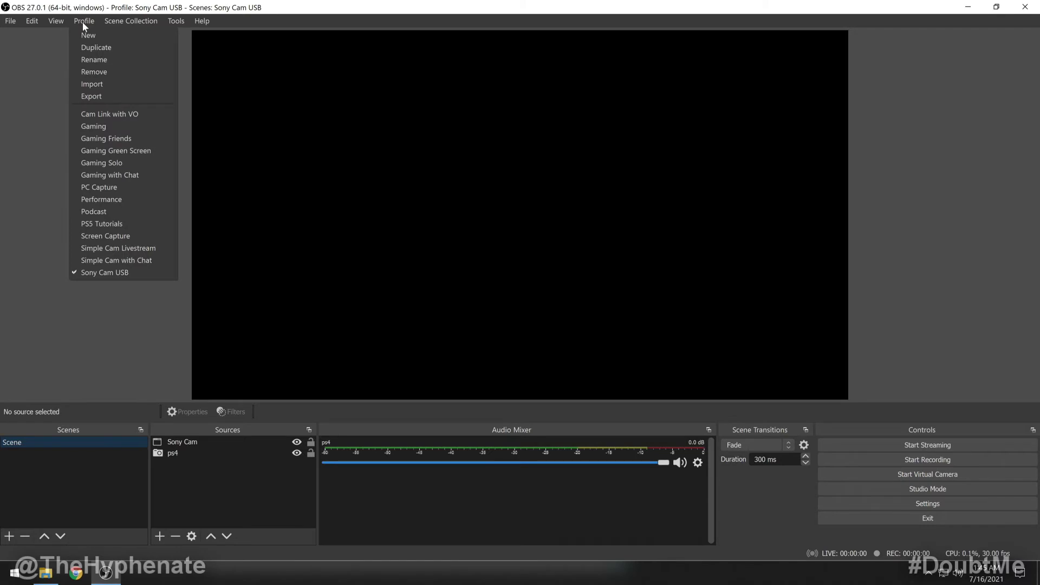
- Import the PC_Gaming profile folder and make PC Gaming the active profile
click(112, 88)
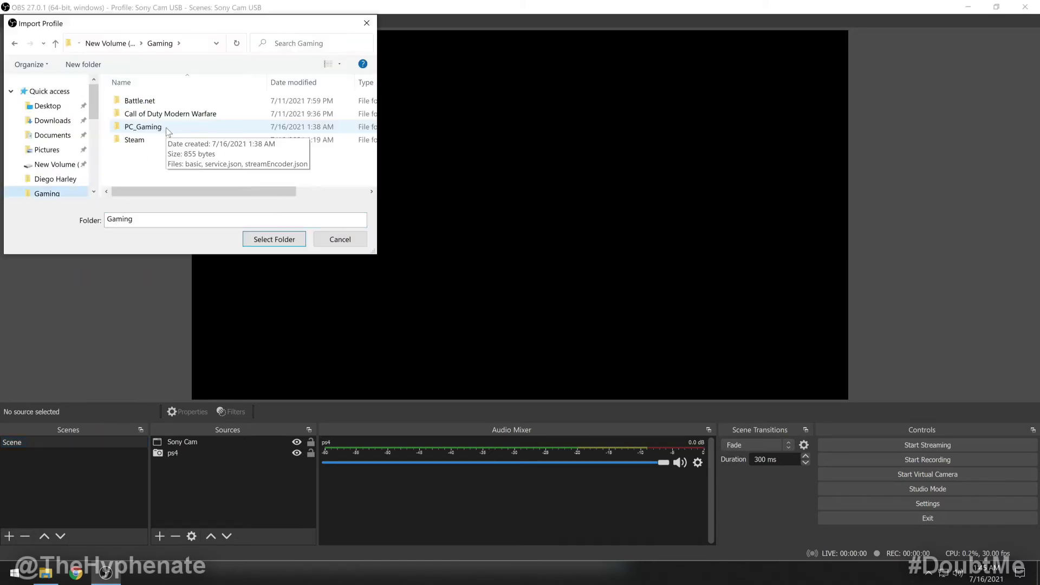
click(166, 128)
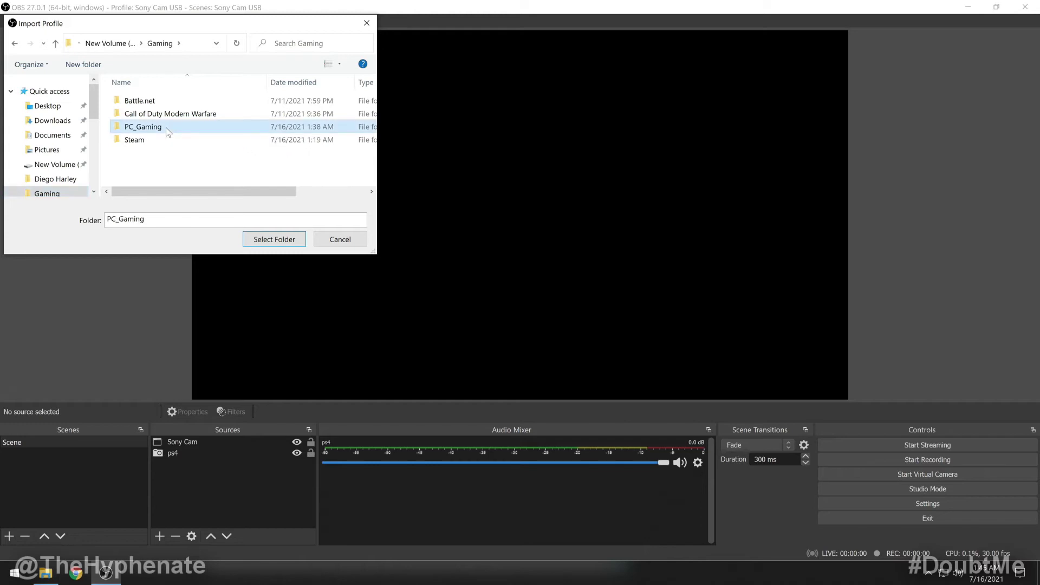
click(275, 240)
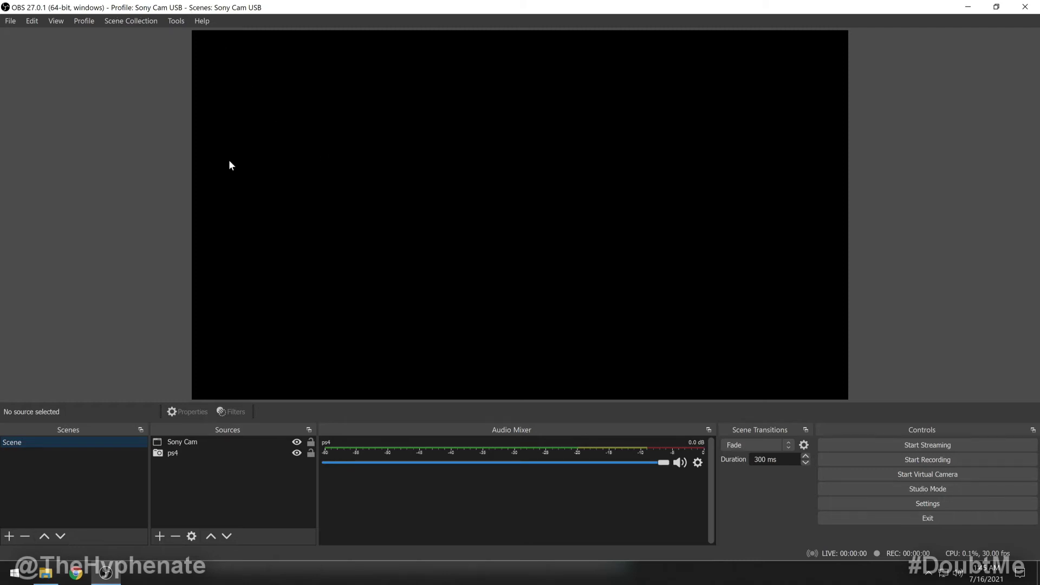
click(82, 21)
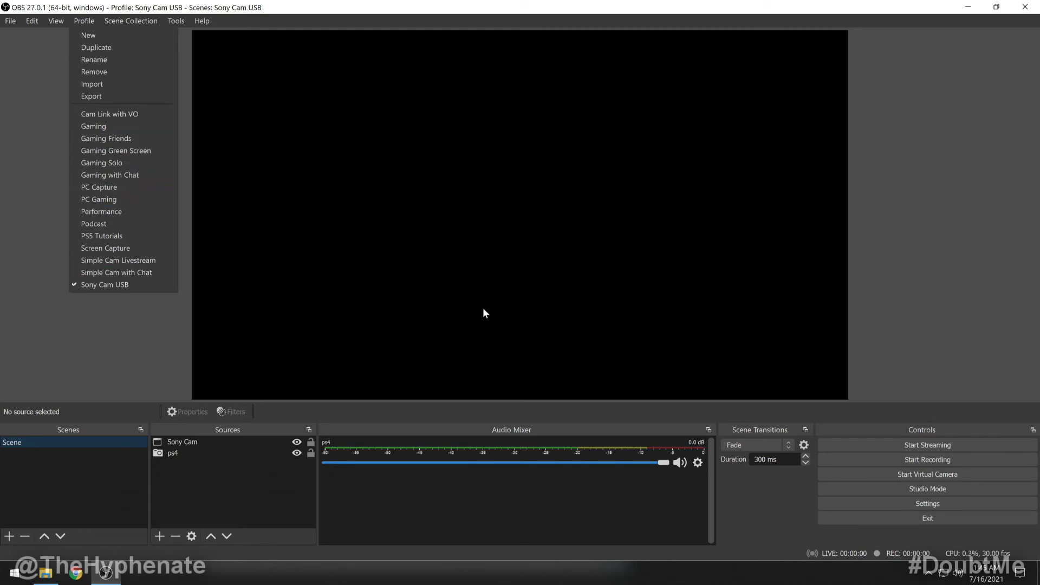
click(97, 200)
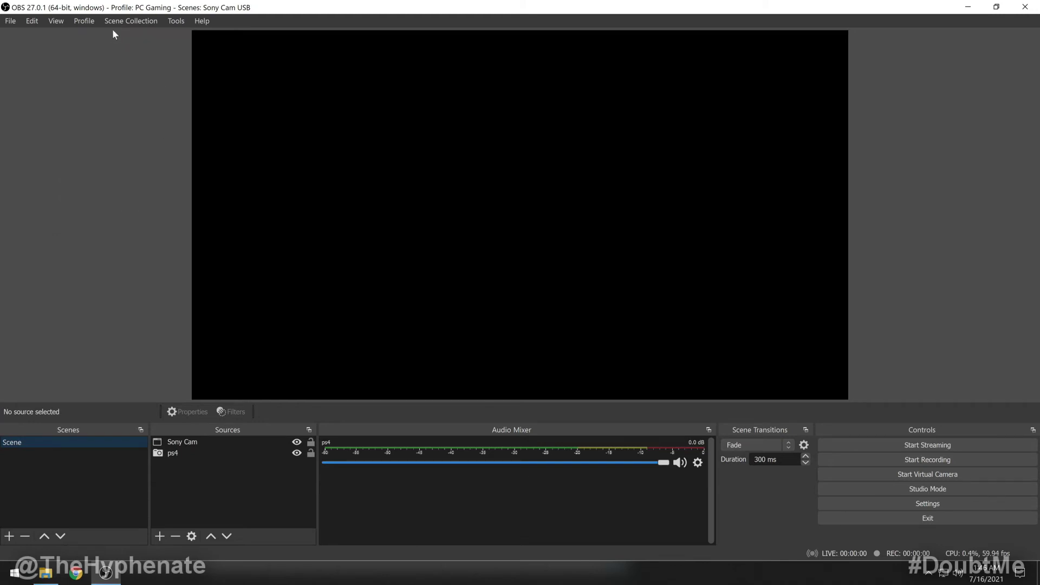
- Import PC_Gaming.json from the Gaming folder as the PC Gaming scene collection
click(148, 19)
click(124, 82)
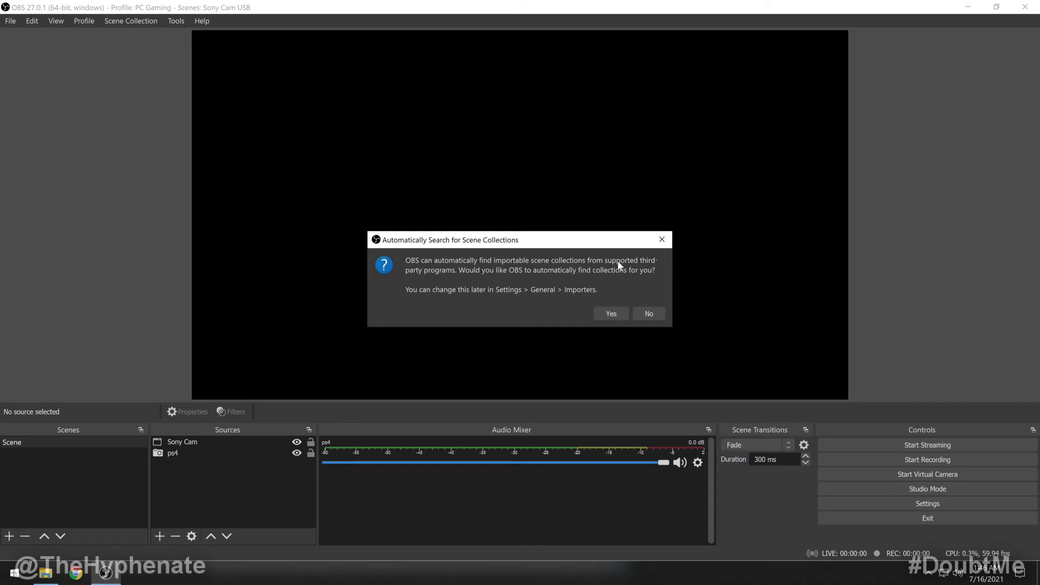
click(650, 314)
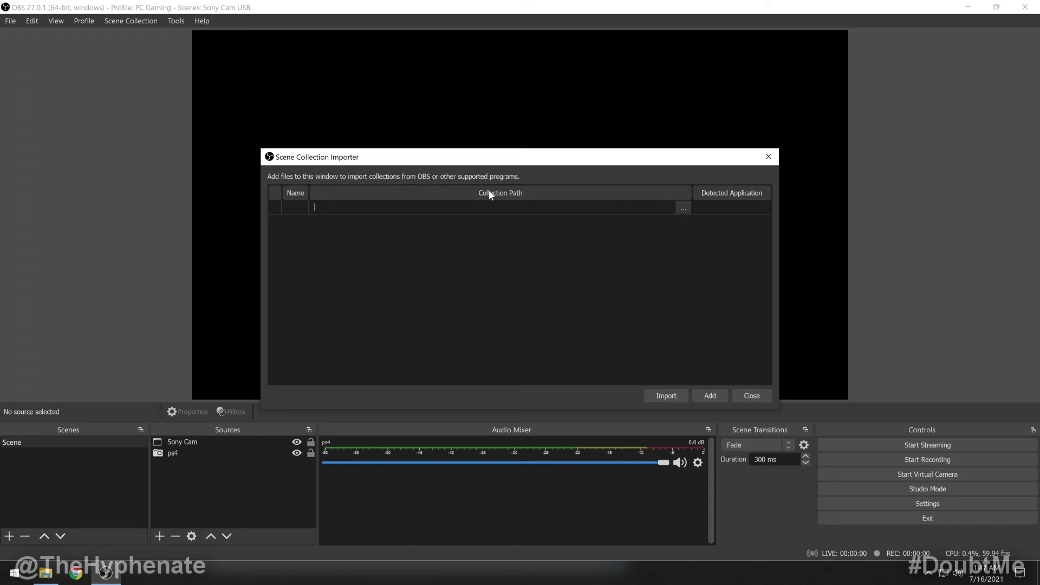
click(710, 396)
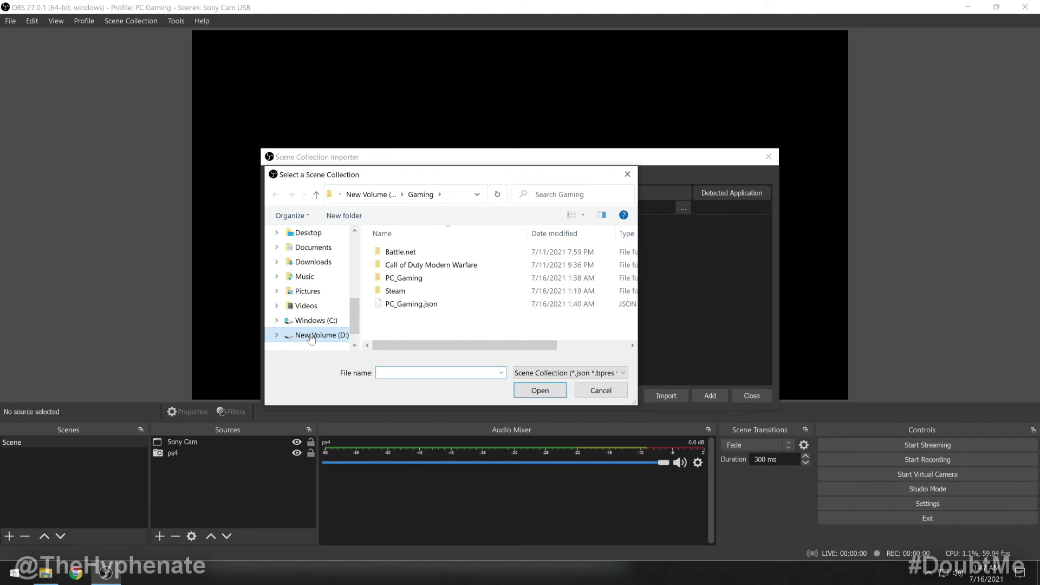
click(422, 305)
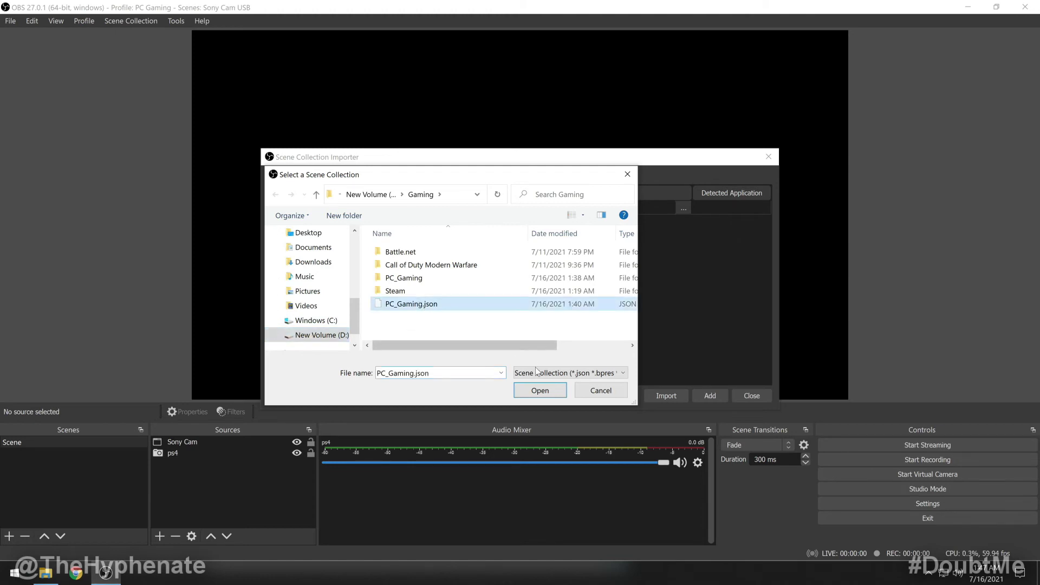
click(547, 386)
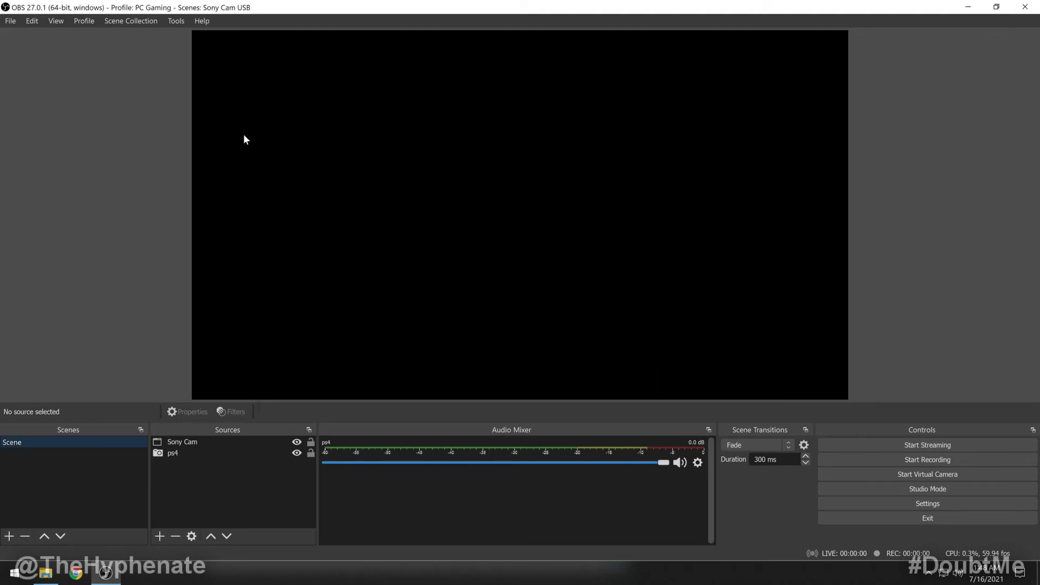
- Load the PC Gaming scene collection and select its hidden Overlay source
click(113, 20)
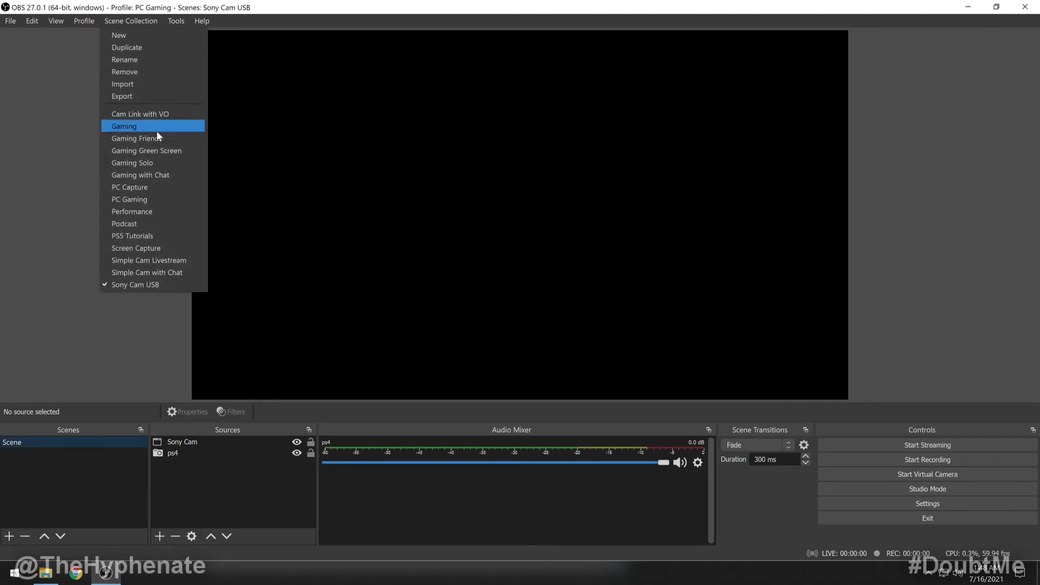
click(171, 197)
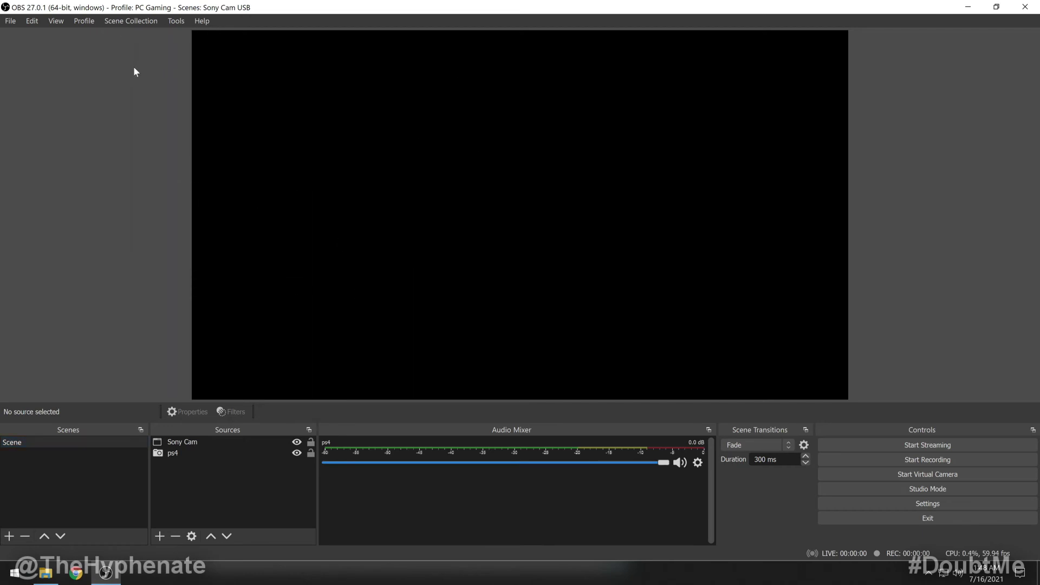
click(122, 21)
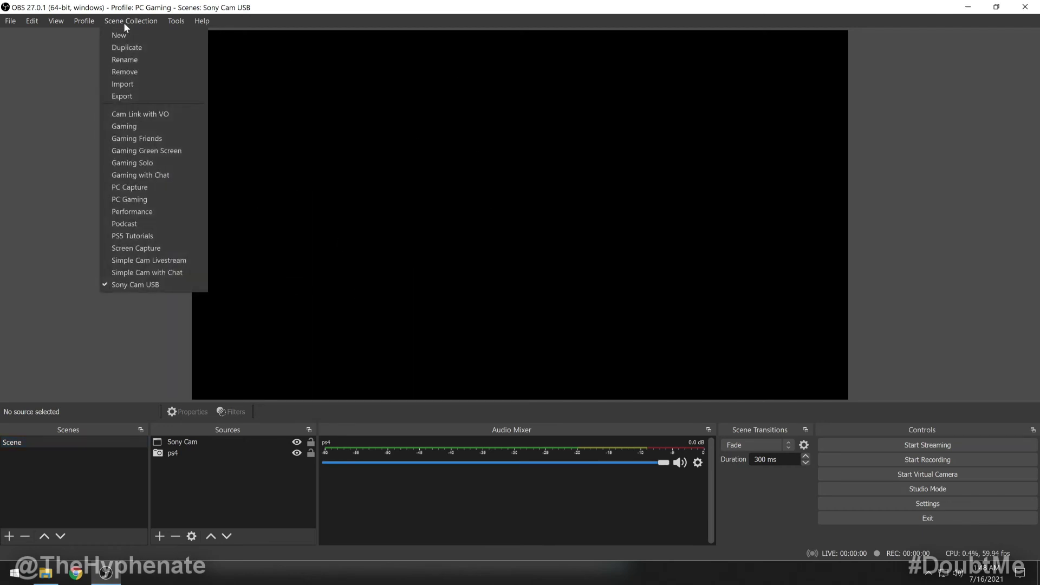
click(166, 199)
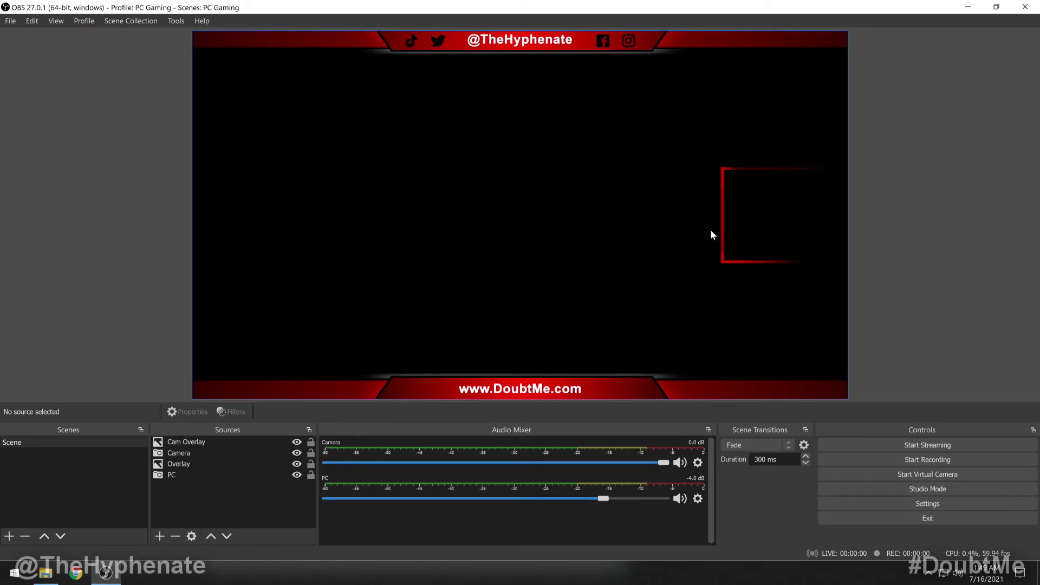
click(198, 466)
click(298, 465)
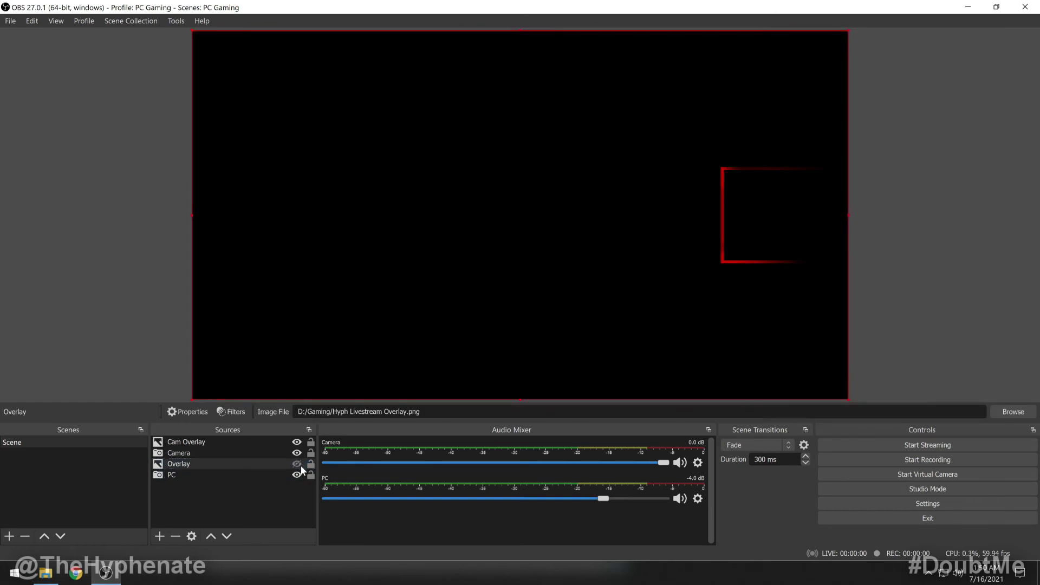
click(298, 464)
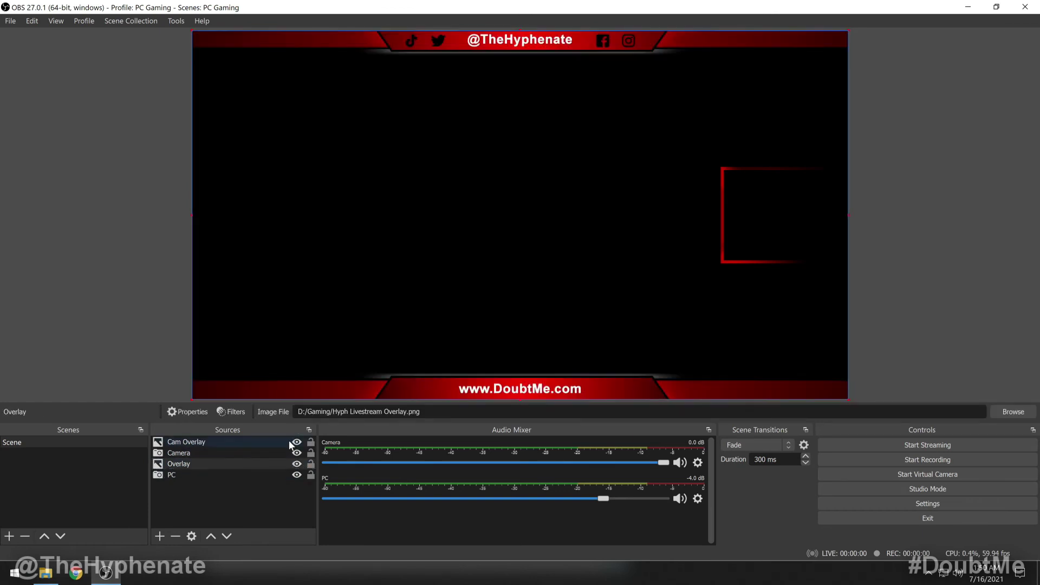
click(297, 442)
click(297, 443)
click(928, 518)
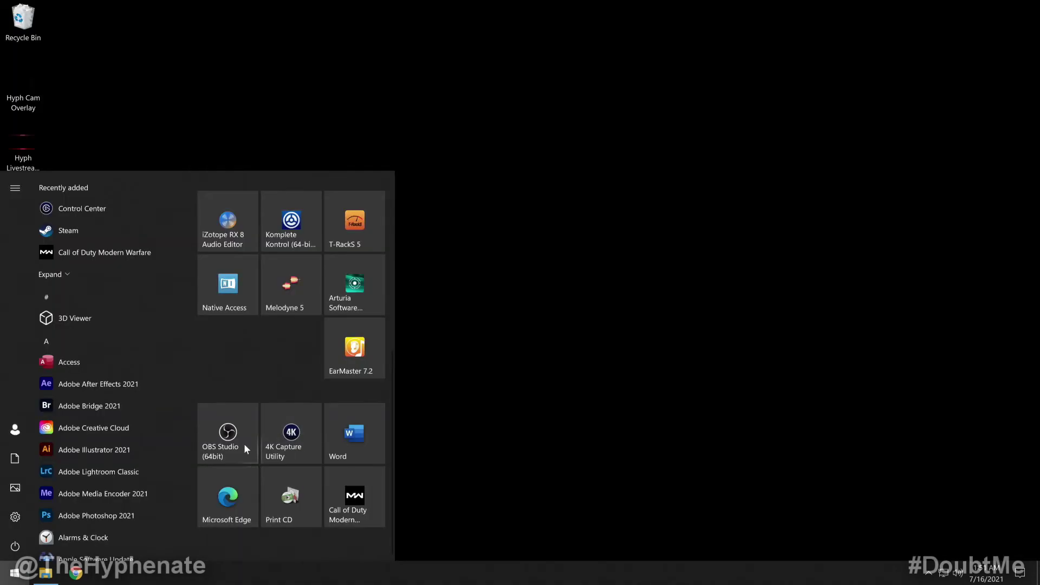
- Relaunch OBS and relink both missing overlay images from the Desktop folder
click(244, 444)
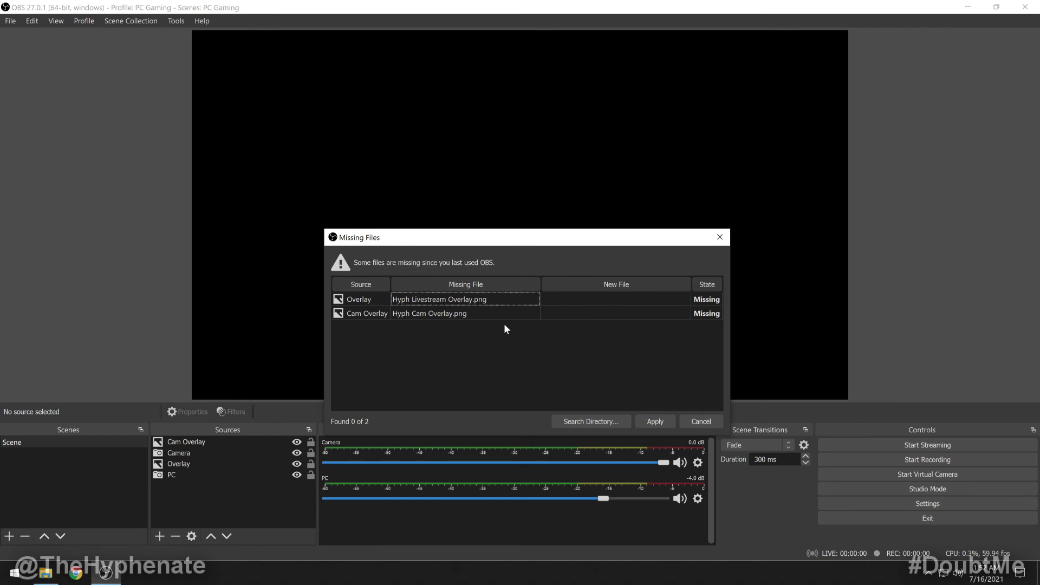
click(595, 419)
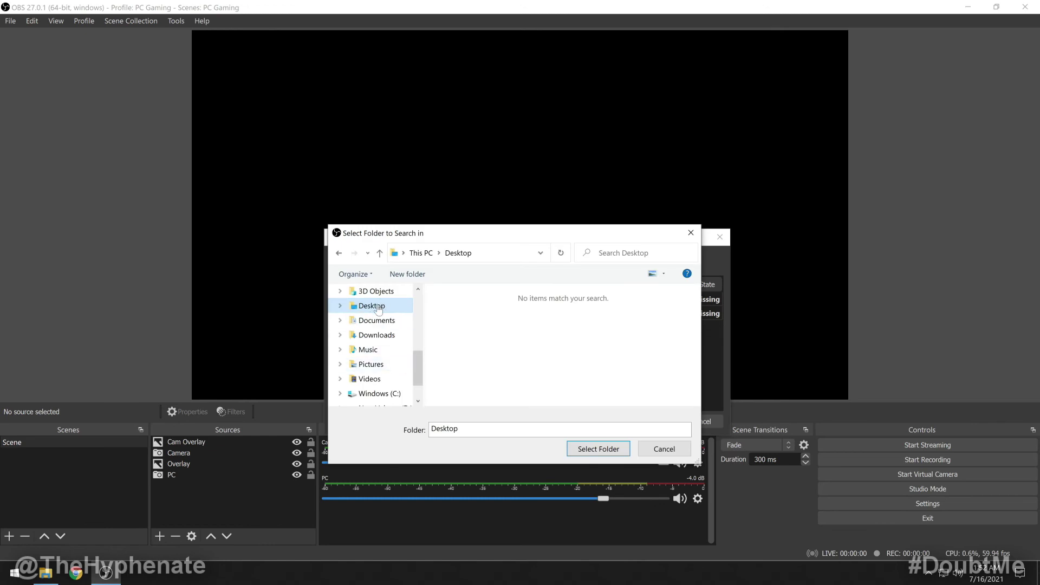
click(598, 449)
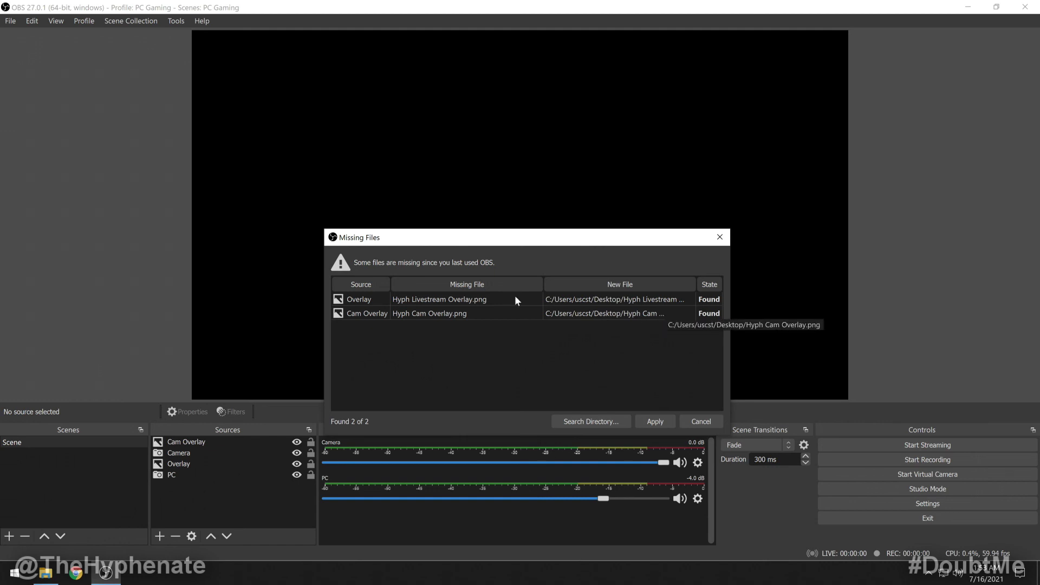
click(656, 421)
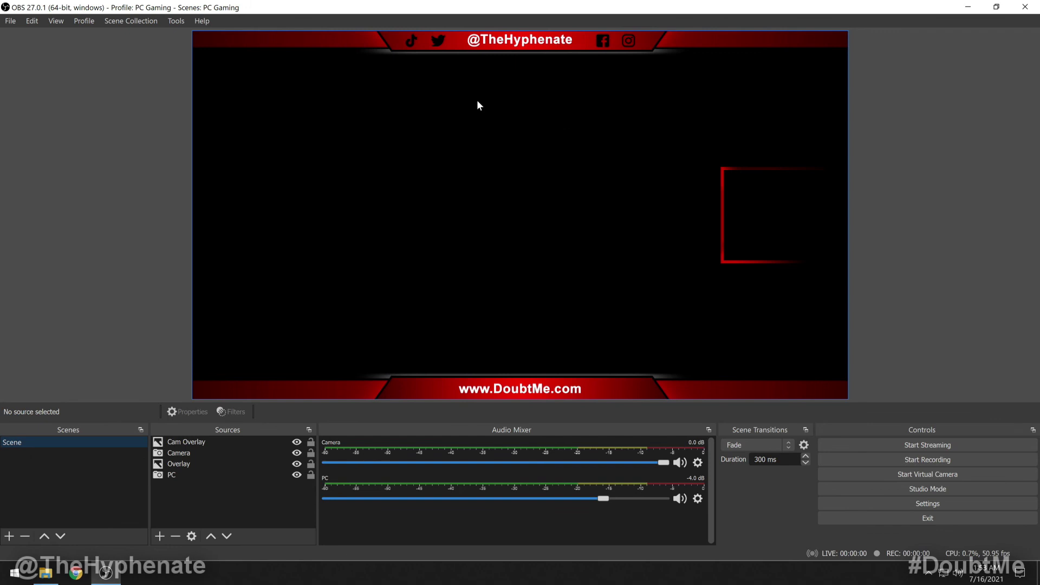